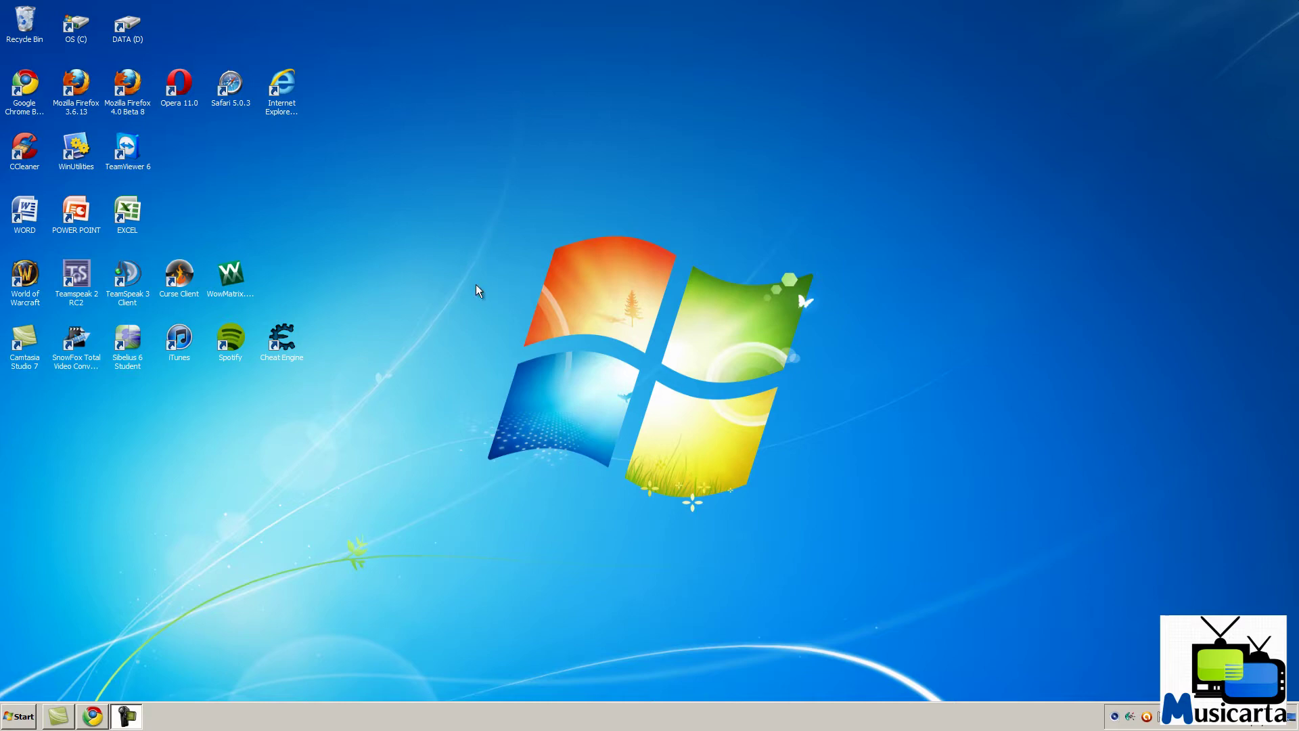
Open Control Panel, then make a desktop folder named GodMode.{ED7BA470-8E54-465E-825C-99712043E01C}.
{"action": "left_click", "coordinate": [19, 717]}
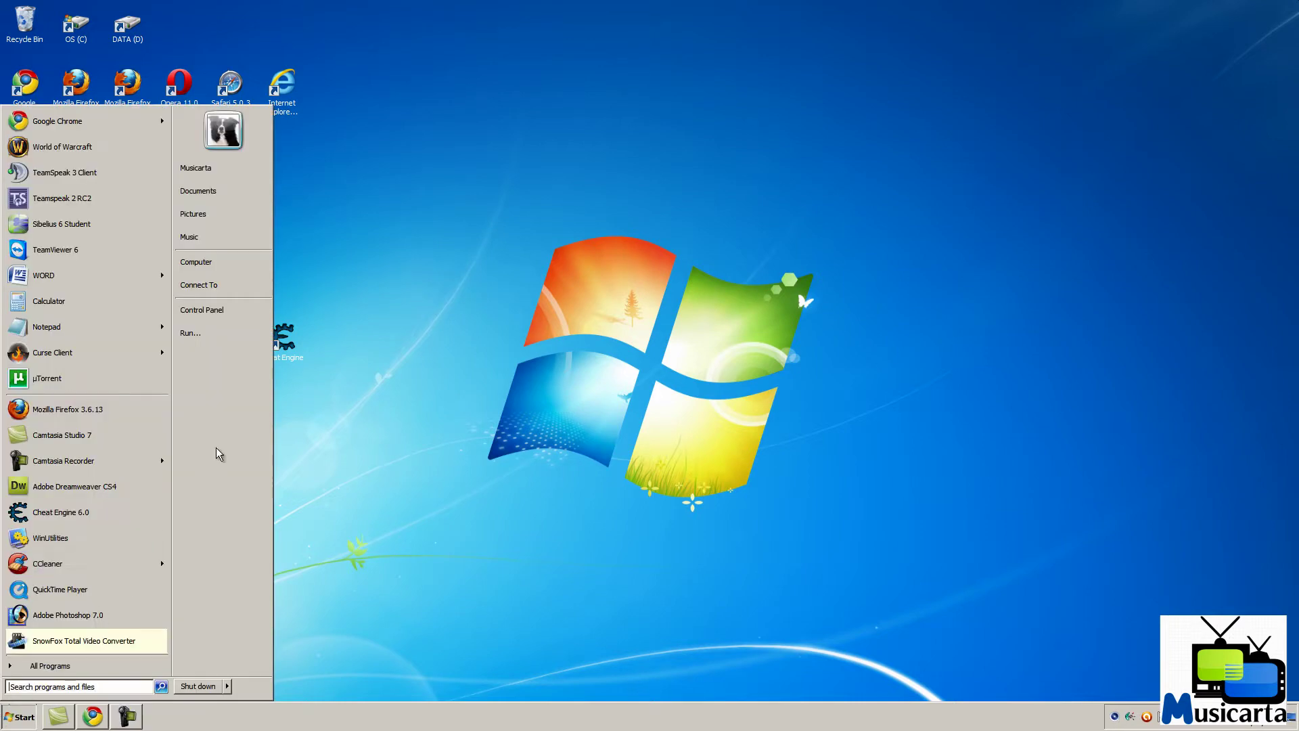
{"action": "left_click", "coordinate": [227, 309]}
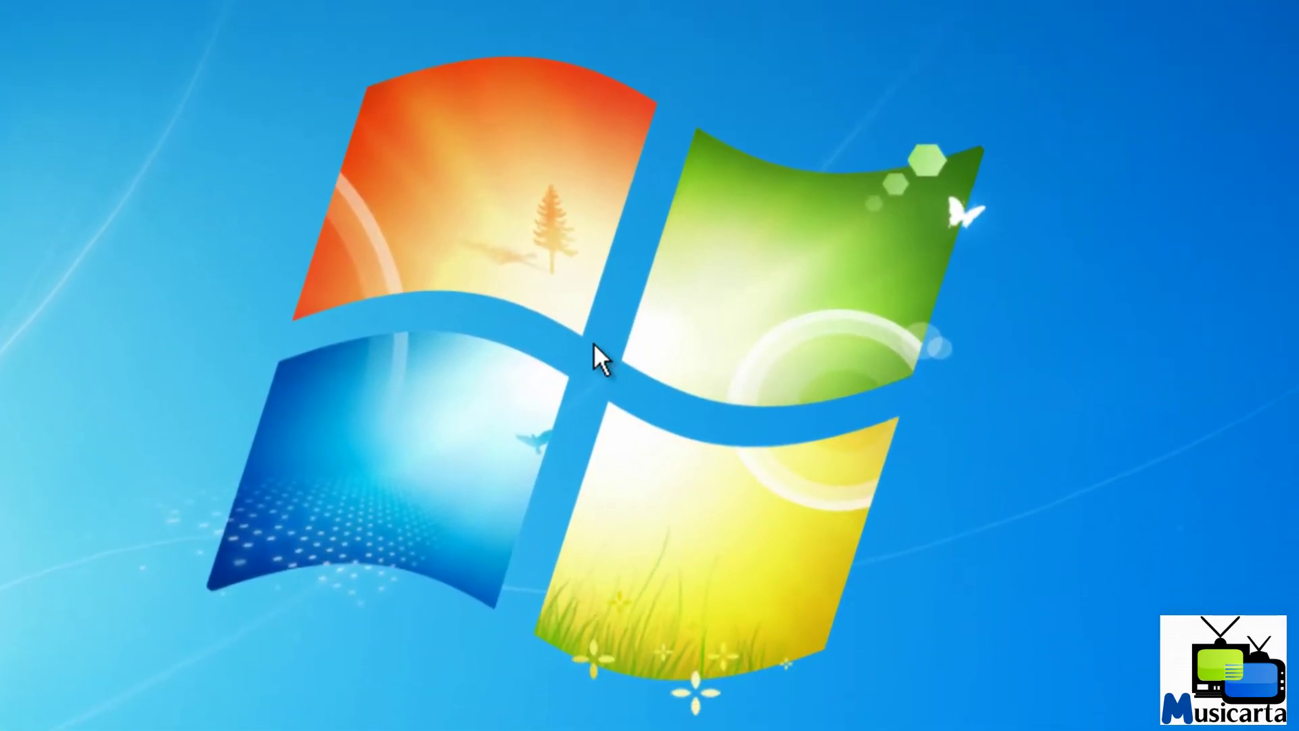
{"action": "right_click", "coordinate": [582, 334]}
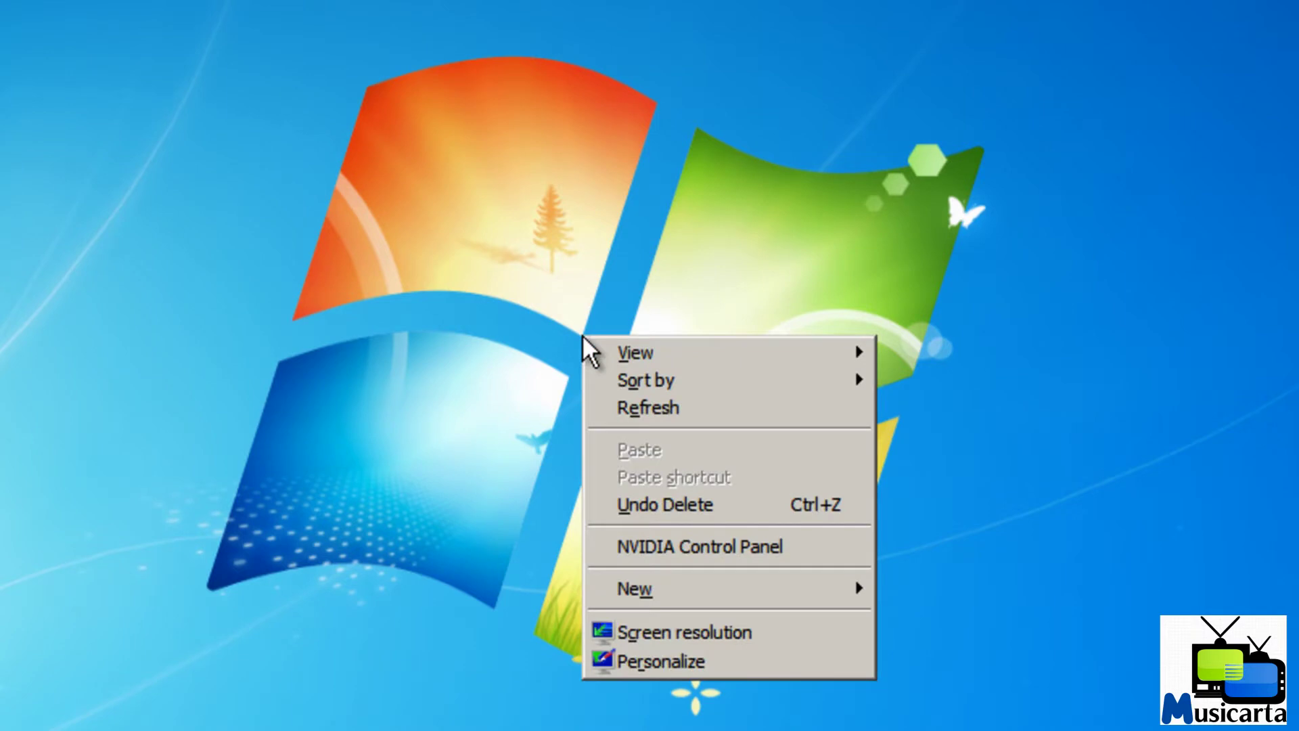
{"action": "mouse_move", "coordinate": [726, 589]}
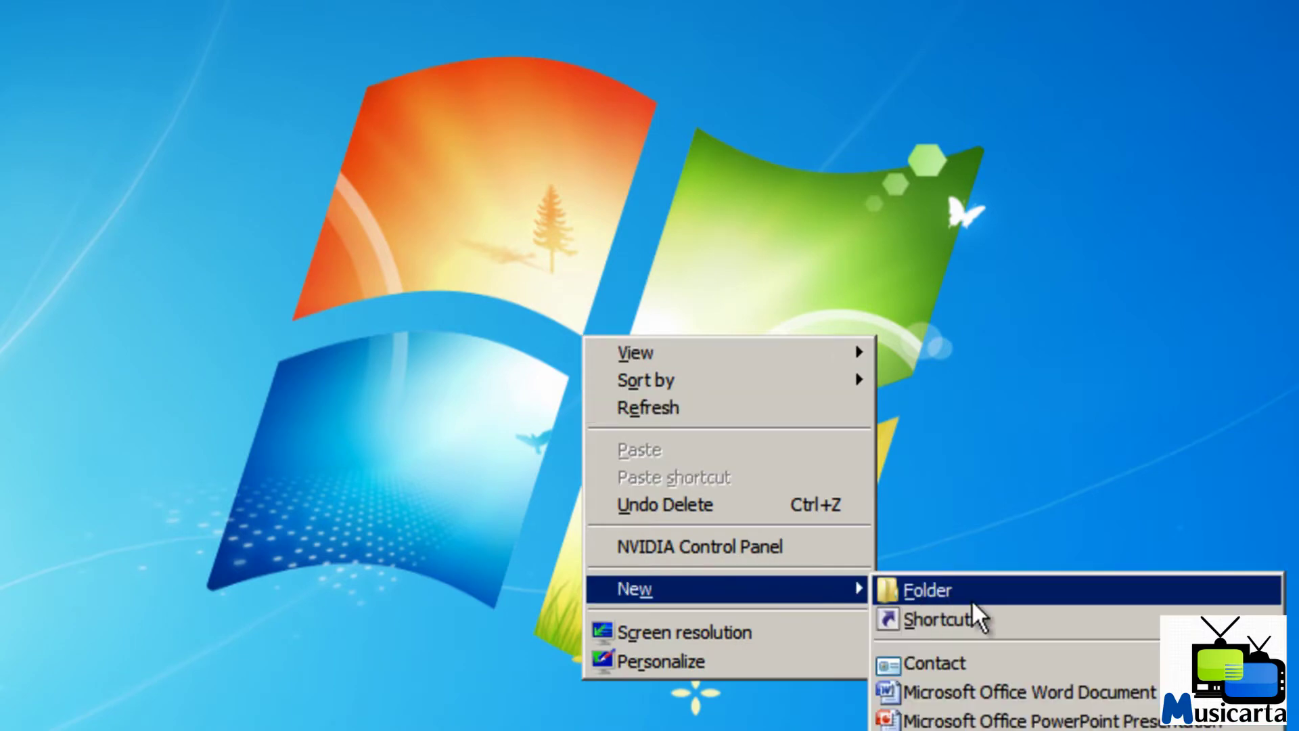
{"action": "left_click", "coordinate": [1010, 593]}
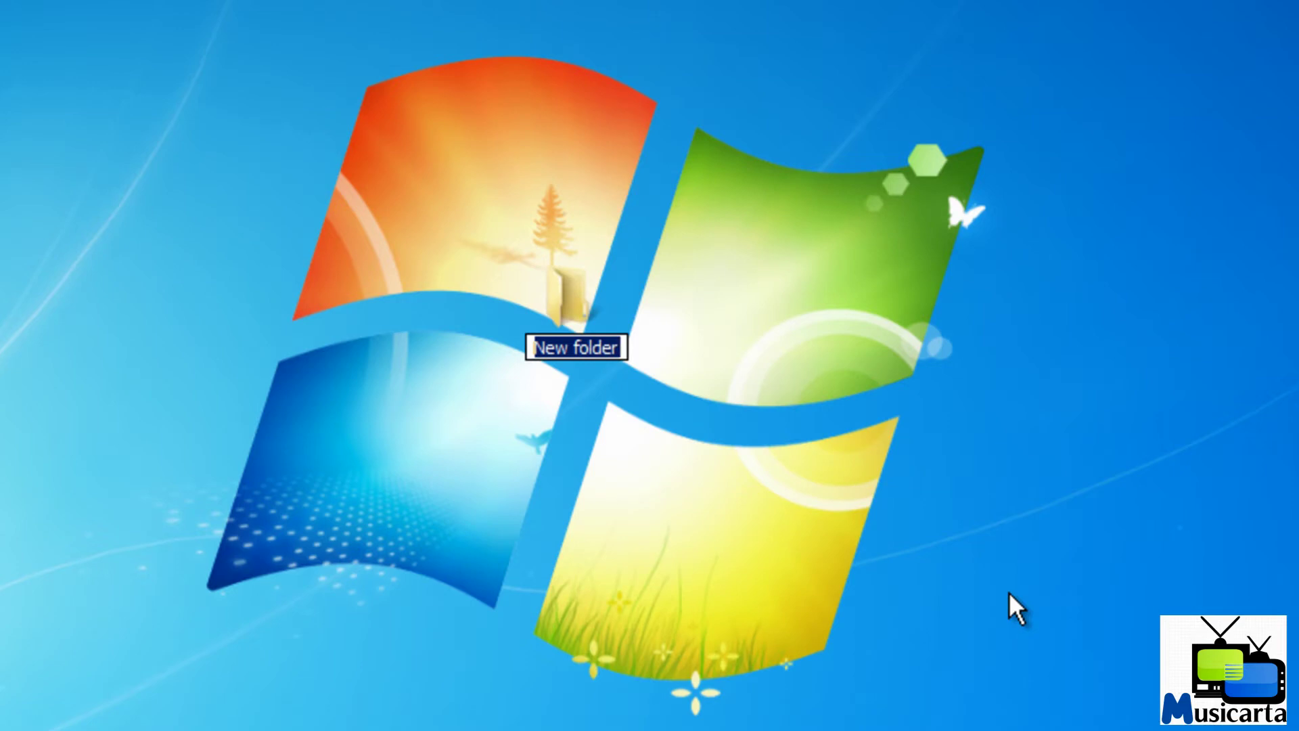
{"action": "key", "text": "ctrl+v"}
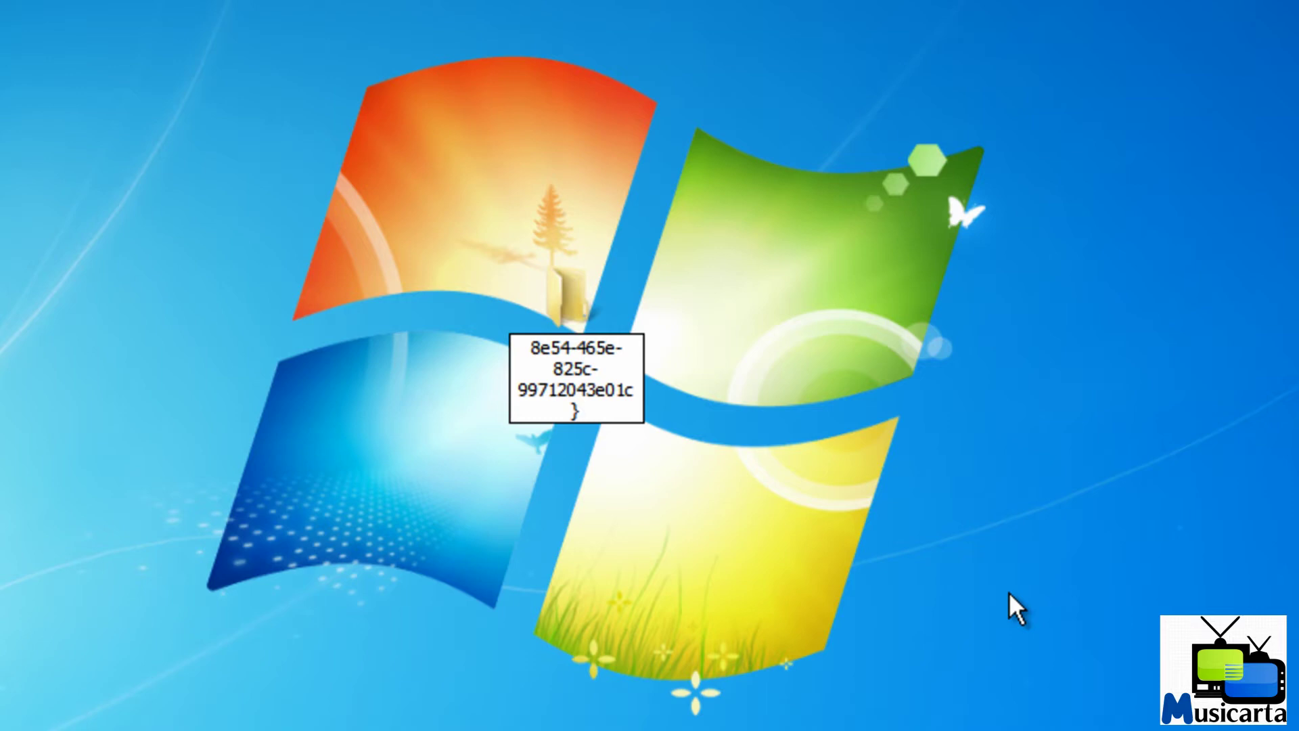
{"action": "key", "text": "Return"}
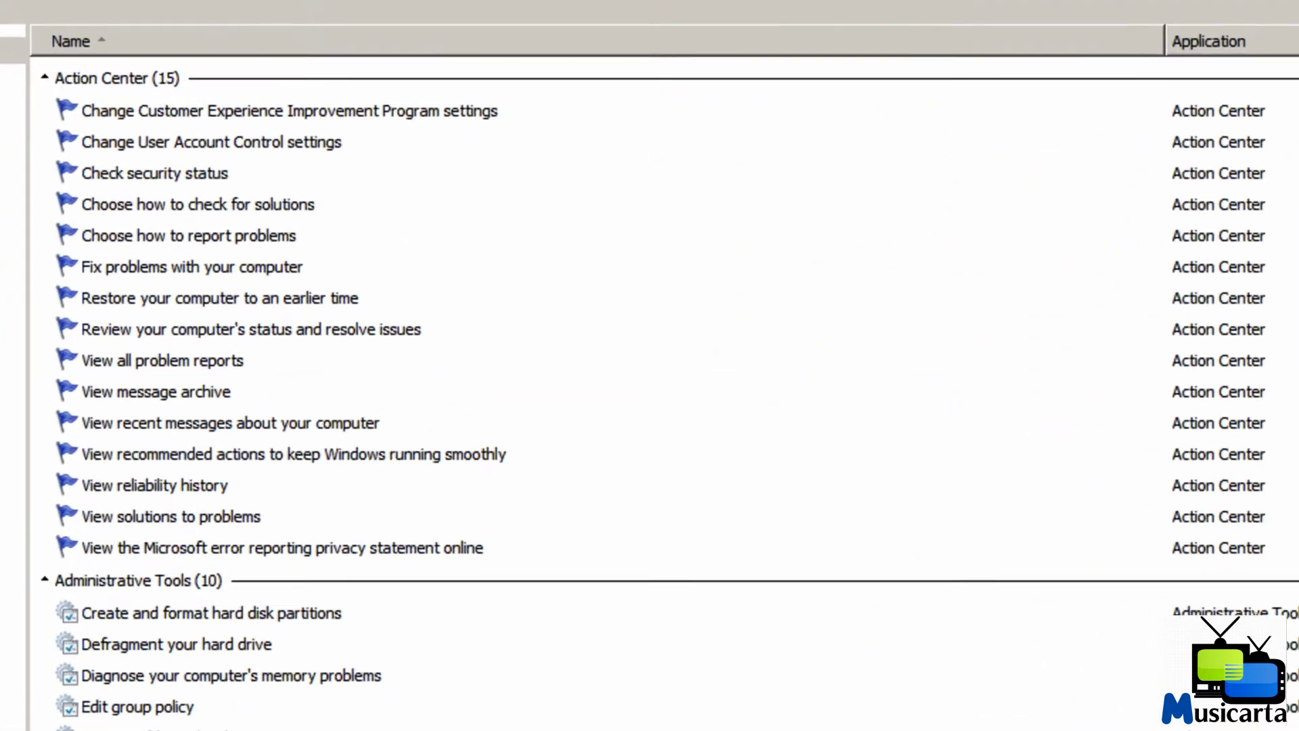
{"action": "scroll", "coordinate": [650, 366], "scroll_direction": "down", "scroll_amount": 10}
{"action": "scroll", "coordinate": [650, 366], "scroll_direction": "down", "scroll_amount": 10}
{"action": "scroll", "coordinate": [650, 366], "scroll_direction": "down", "scroll_amount": 5}
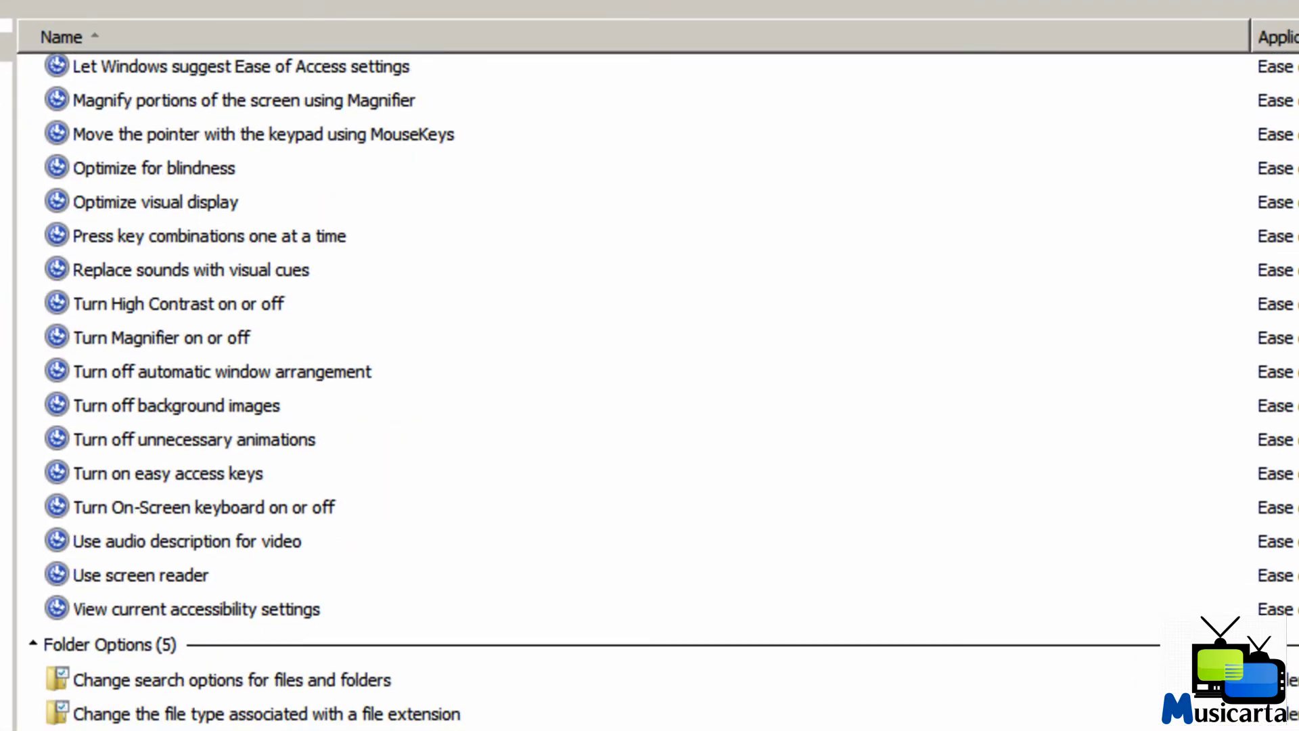
{"action": "scroll", "coordinate": [650, 367], "scroll_direction": "down", "scroll_amount": 6}
{"action": "scroll", "coordinate": [650, 366], "scroll_direction": "down", "scroll_amount": 8}
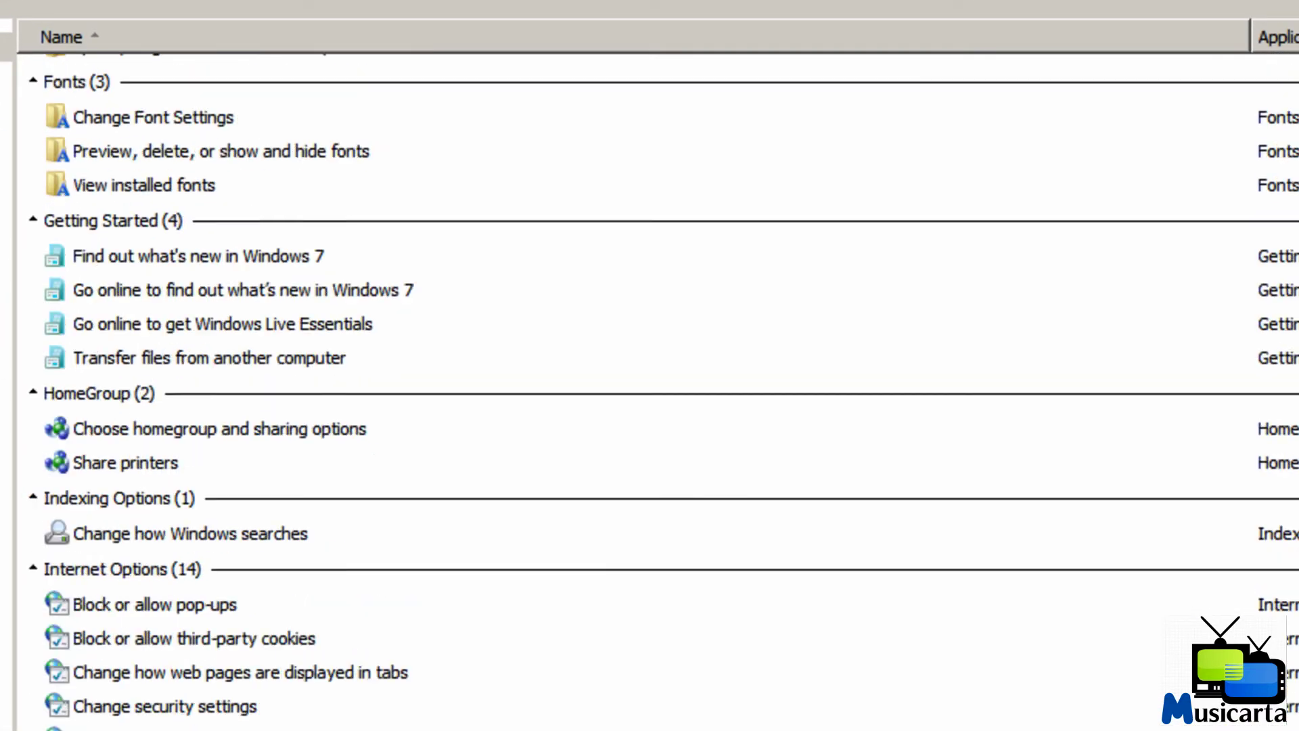
{"action": "scroll", "coordinate": [649, 365], "scroll_direction": "down", "scroll_amount": 3}
{"action": "scroll", "coordinate": [649, 366], "scroll_direction": "down", "scroll_amount": 1}
{"action": "scroll", "coordinate": [649, 366], "scroll_direction": "down", "scroll_amount": 6}
{"action": "scroll", "coordinate": [650, 365], "scroll_direction": "down", "scroll_amount": 6}
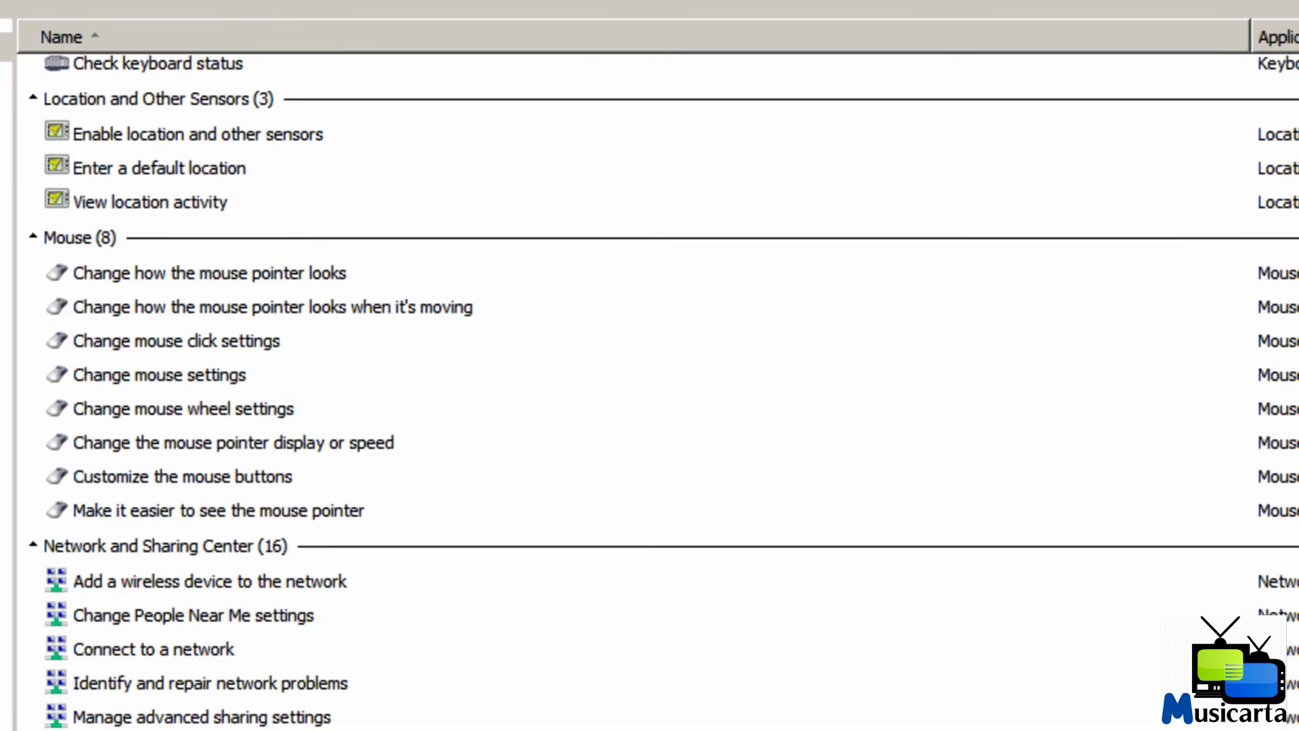
{"action": "scroll", "coordinate": [650, 365], "scroll_direction": "down", "scroll_amount": 3}
{"action": "scroll", "coordinate": [649, 366], "scroll_direction": "down", "scroll_amount": 4}
{"action": "scroll", "coordinate": [649, 365], "scroll_direction": "down", "scroll_amount": 5}
{"action": "scroll", "coordinate": [650, 366], "scroll_direction": "down", "scroll_amount": 4}
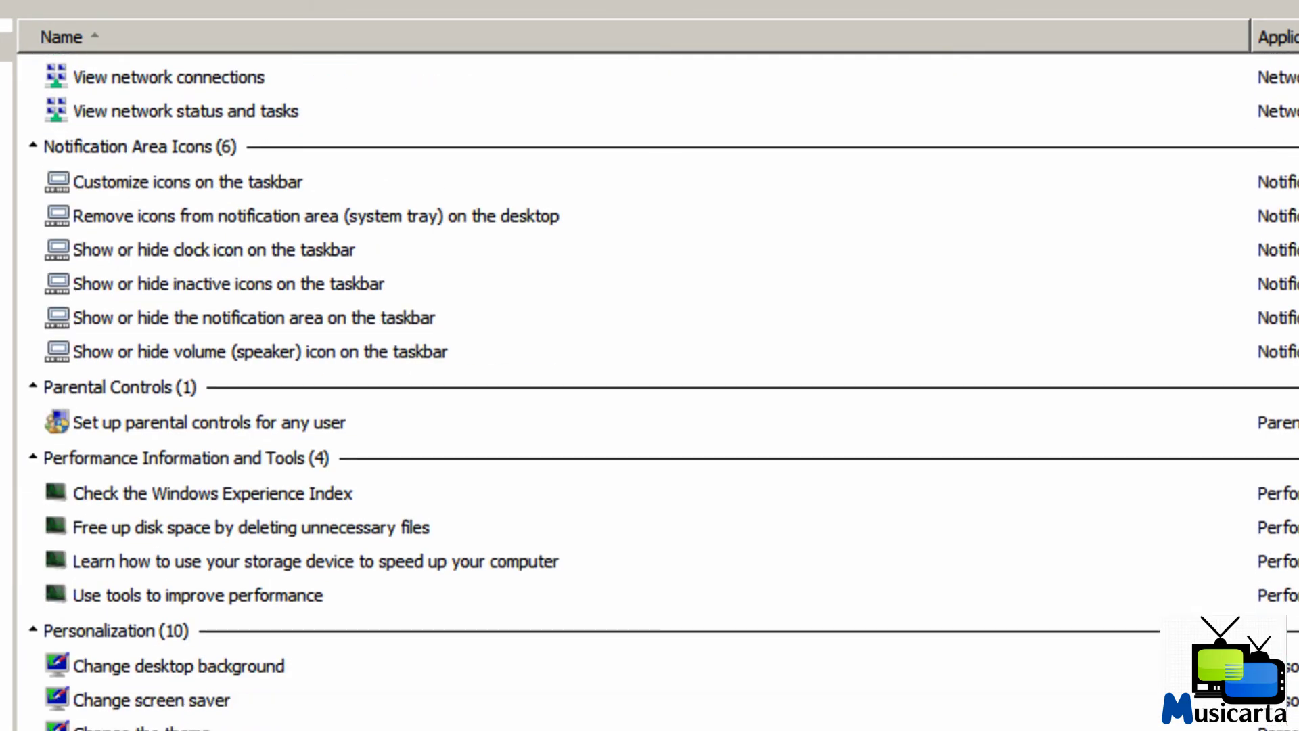
{"action": "scroll", "coordinate": [650, 366], "scroll_direction": "down", "scroll_amount": 4}
{"action": "scroll", "coordinate": [650, 366], "scroll_direction": "down", "scroll_amount": 6}
{"action": "scroll", "coordinate": [650, 365], "scroll_direction": "down", "scroll_amount": 6}
{"action": "scroll", "coordinate": [650, 365], "scroll_direction": "down", "scroll_amount": 6}
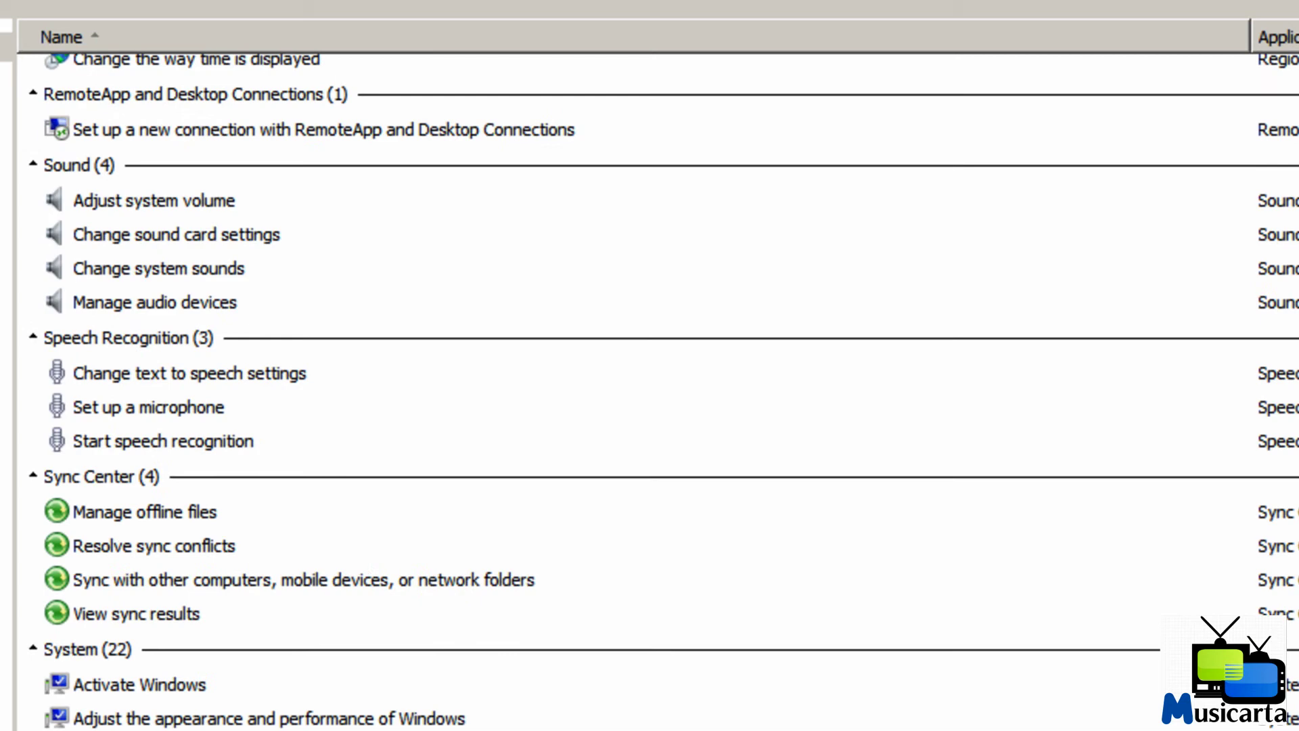
{"action": "scroll", "coordinate": [650, 366], "scroll_direction": "down", "scroll_amount": 3}
{"action": "scroll", "coordinate": [650, 366], "scroll_direction": "down", "scroll_amount": 7}
{"action": "scroll", "coordinate": [649, 366], "scroll_direction": "down", "scroll_amount": 6}
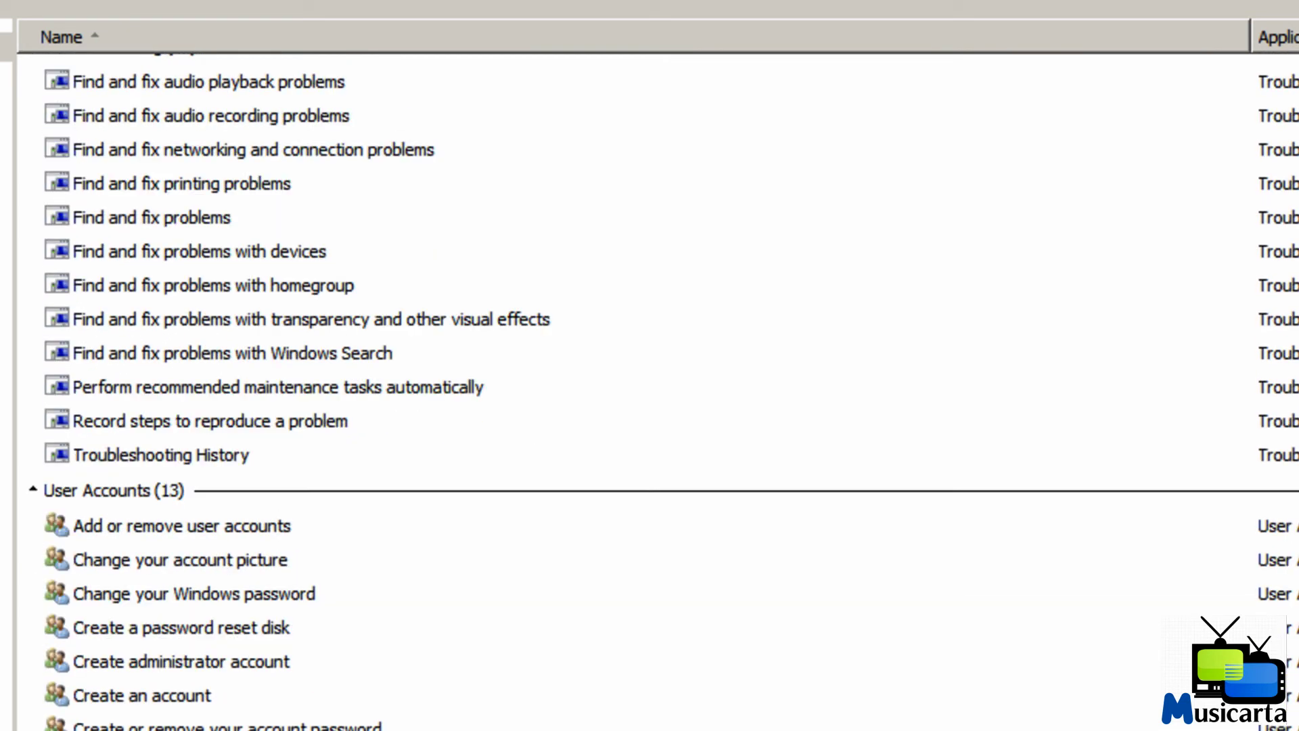
{"action": "scroll", "coordinate": [650, 366], "scroll_direction": "up", "scroll_amount": 2}
{"action": "scroll", "coordinate": [649, 366], "scroll_direction": "up", "scroll_amount": 12}
{"action": "scroll", "coordinate": [650, 366], "scroll_direction": "up", "scroll_amount": 12}
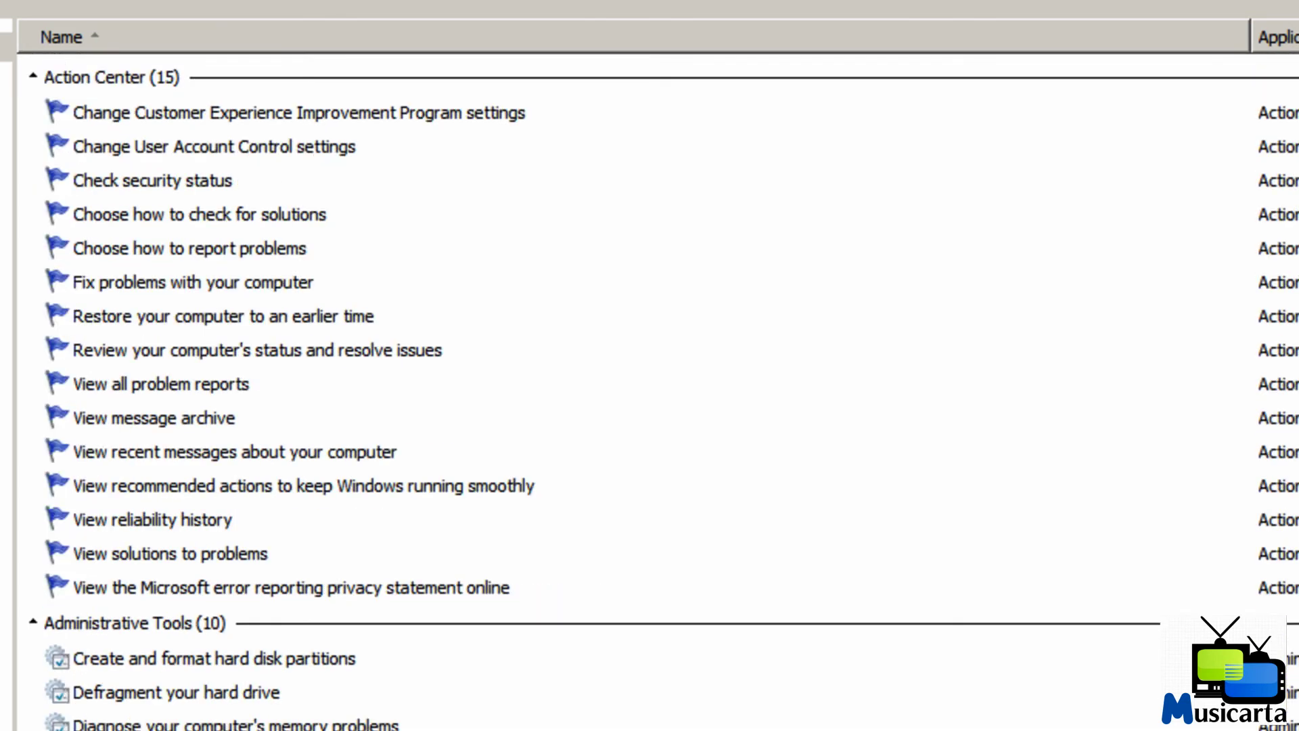